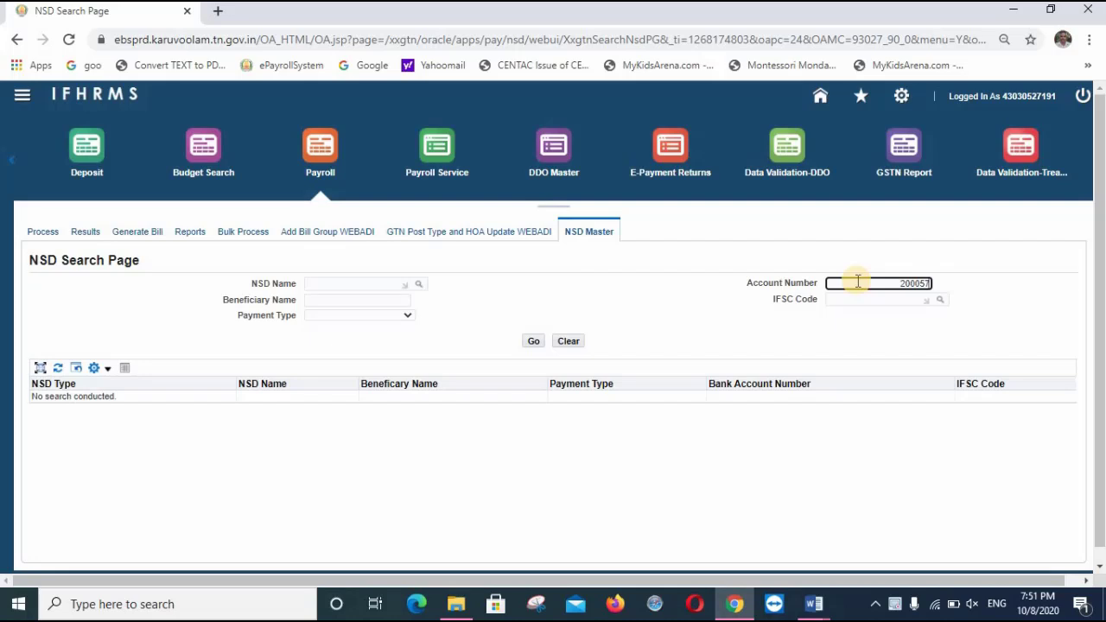
Search the NSD records by the society's bank account number
{"action": "type", "text": "39"}
{"action": "left_click", "coordinate": [535, 343]}
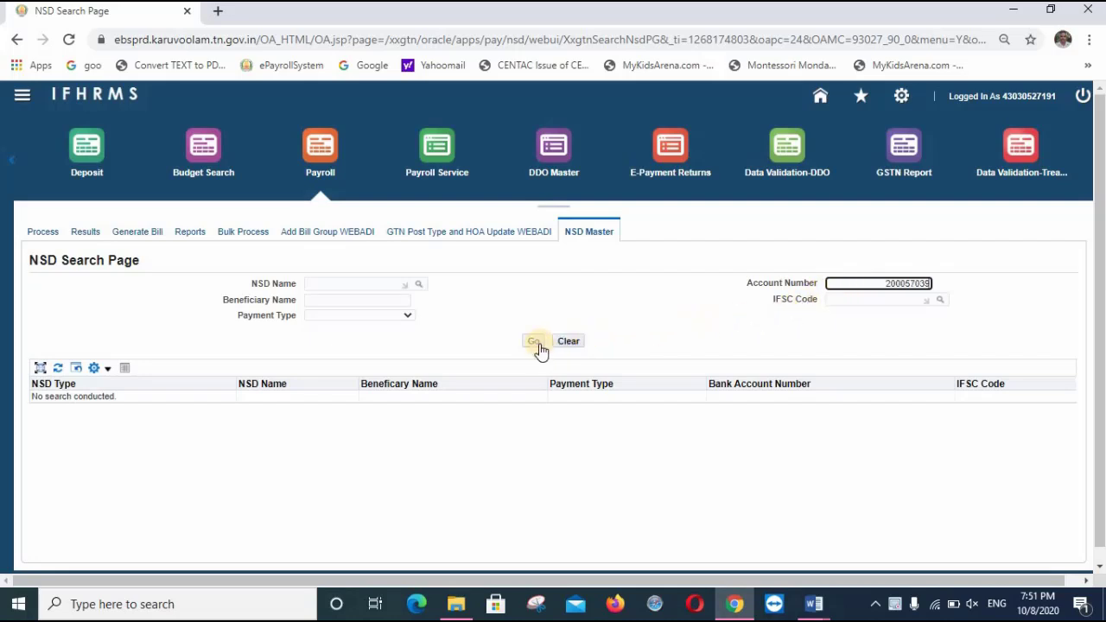
{"action": "left_click", "coordinate": [535, 344]}
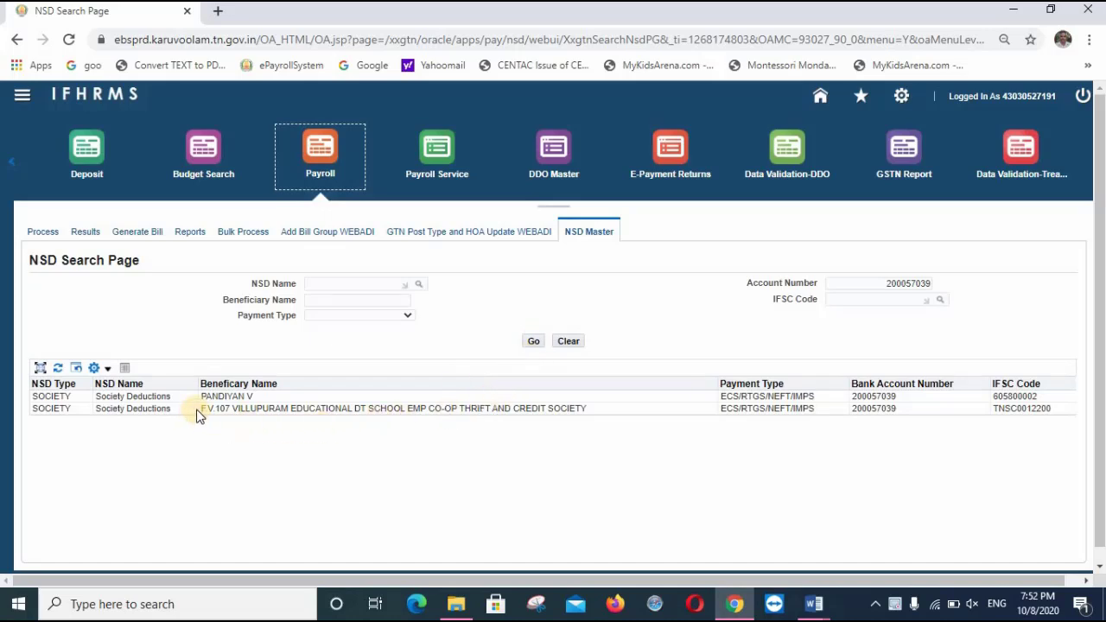
Copy the thrift and credit society's beneficiary name from the search results
{"action": "mouse_move", "coordinate": [202, 408]}
{"action": "left_mouse_down"}
{"action": "mouse_move", "coordinate": [530, 420]}
{"action": "mouse_move", "coordinate": [587, 406]}
{"action": "left_mouse_up"}
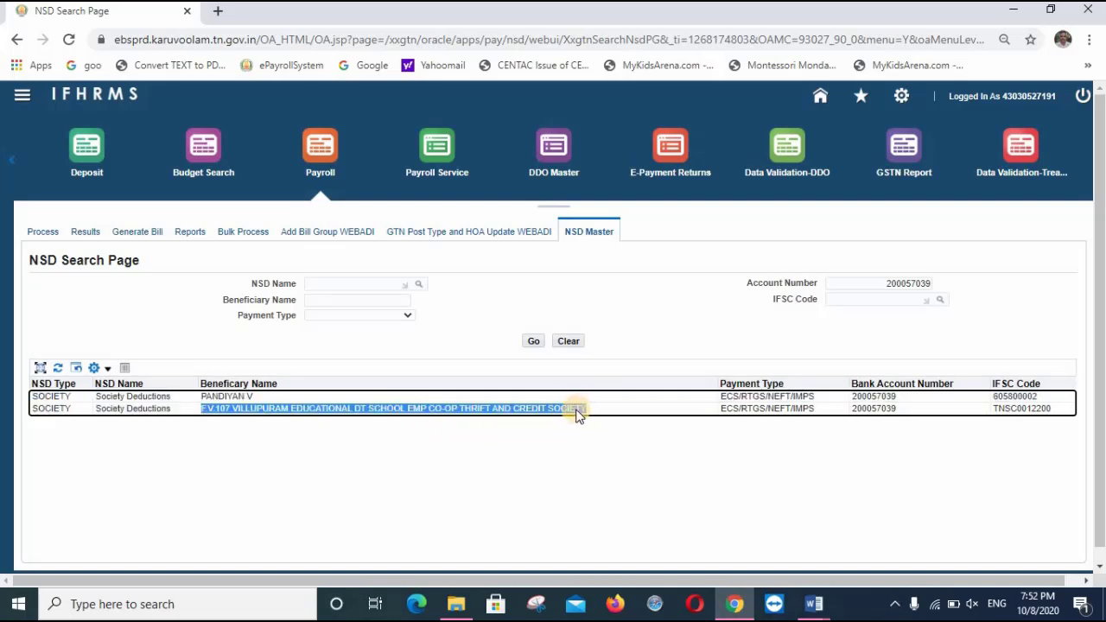
{"action": "right_click", "coordinate": [577, 414]}
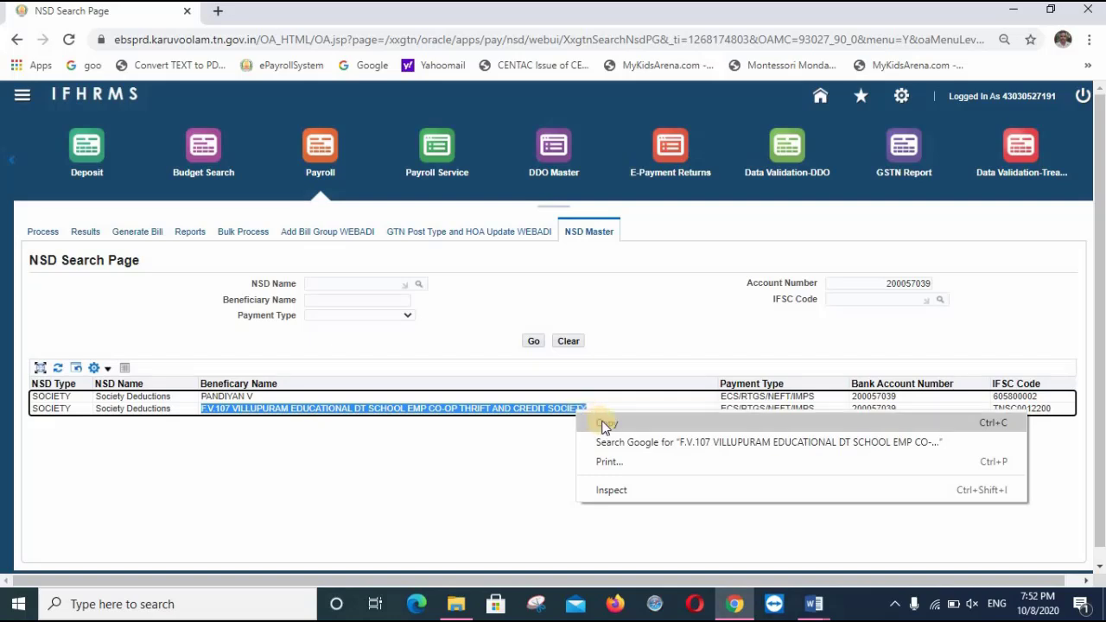
{"action": "left_click", "coordinate": [605, 423]}
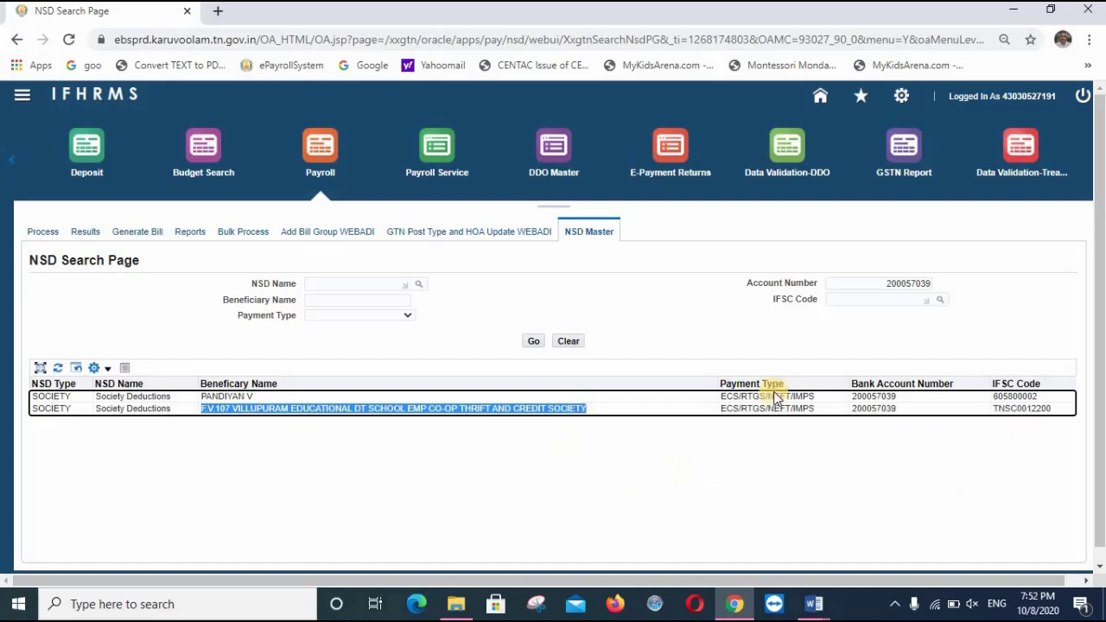
Create a new Dues and Deductions batch with effective date 01-Oct-2020
{"action": "left_click", "coordinate": [435, 140]}
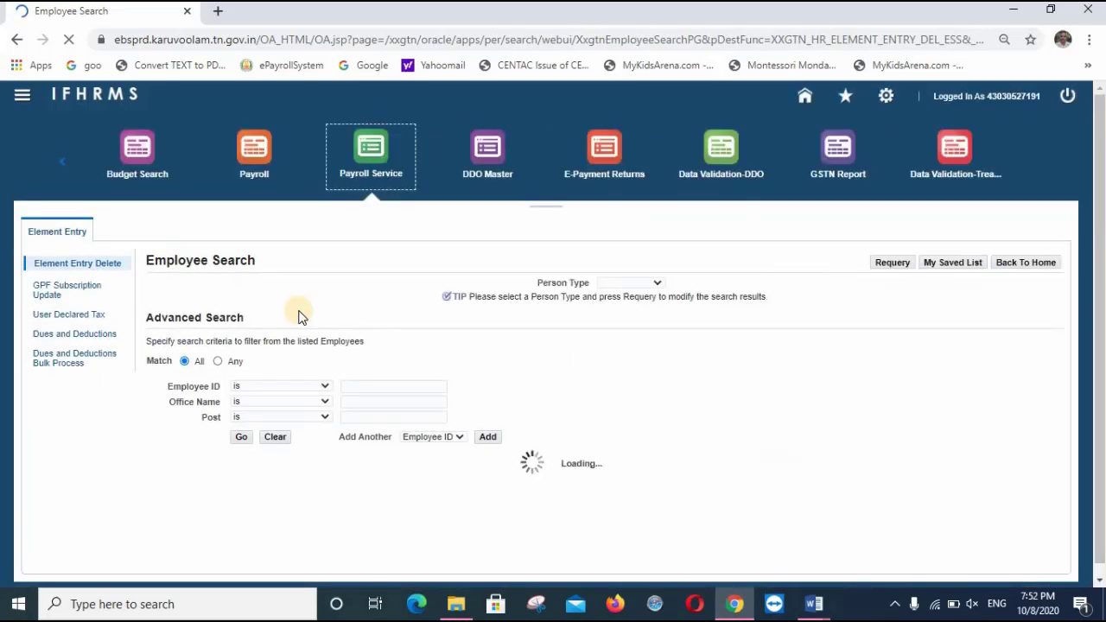
{"action": "left_click", "coordinate": [86, 336]}
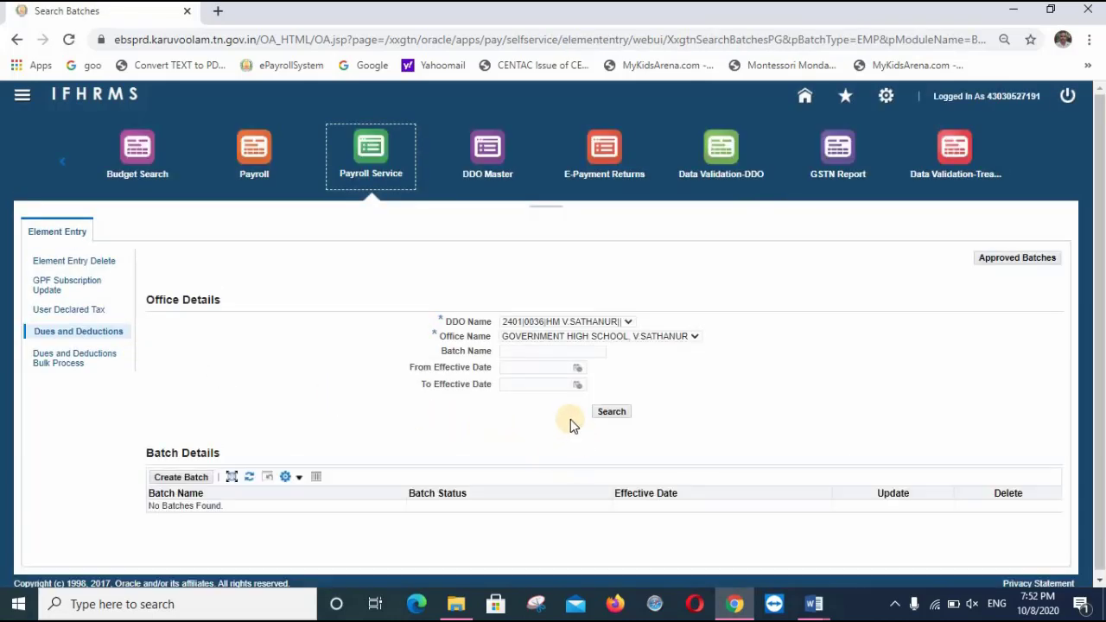
{"action": "left_click", "coordinate": [163, 480]}
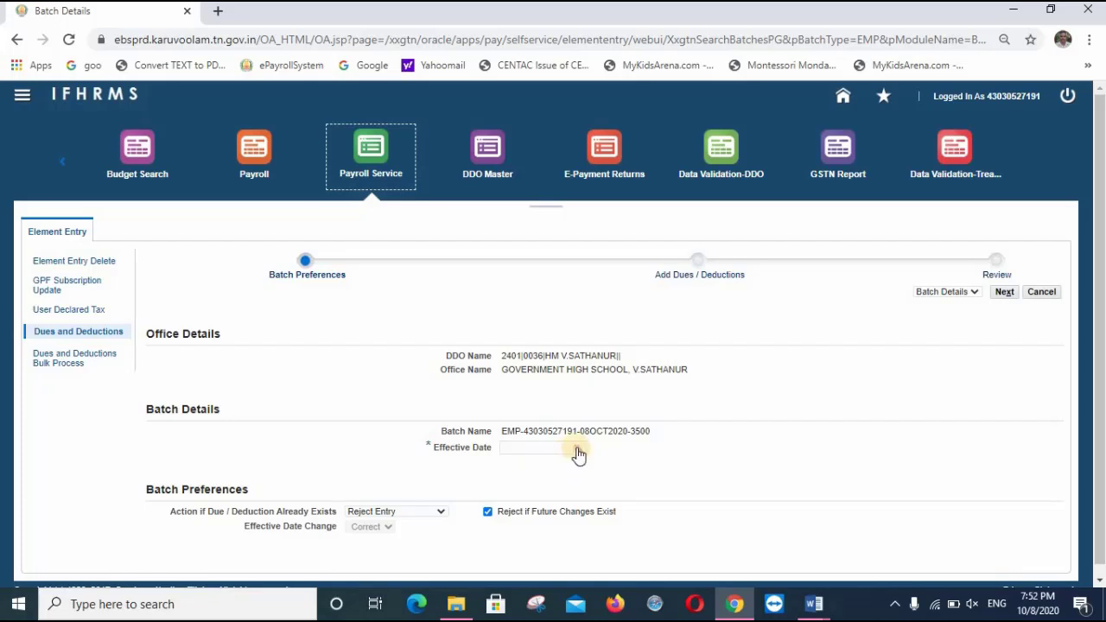
{"action": "left_click", "coordinate": [577, 448]}
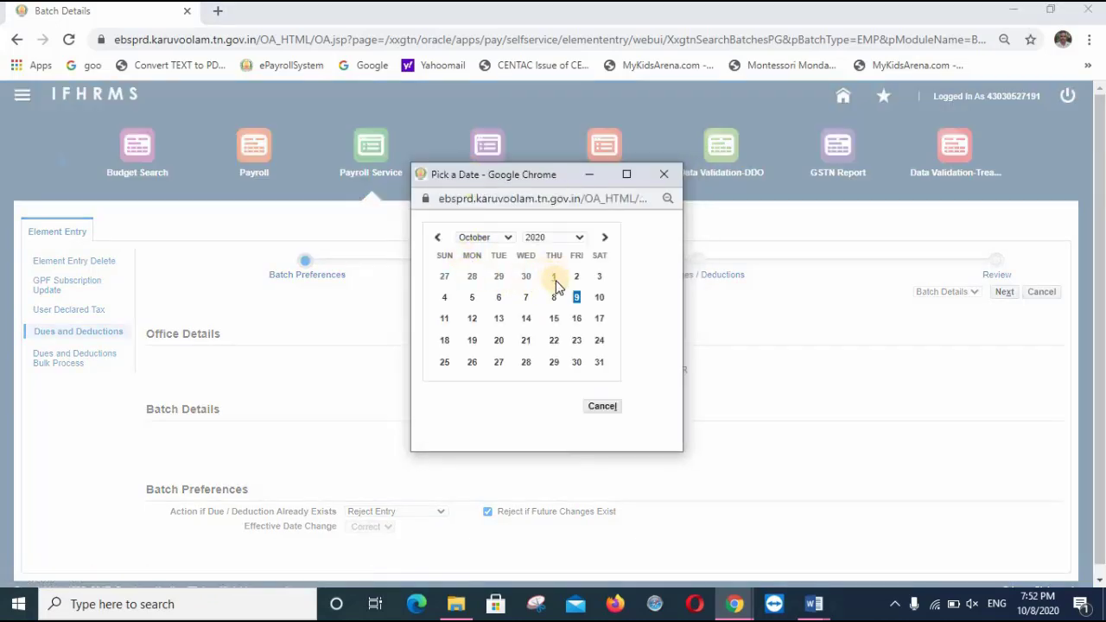
{"action": "left_click", "coordinate": [553, 276]}
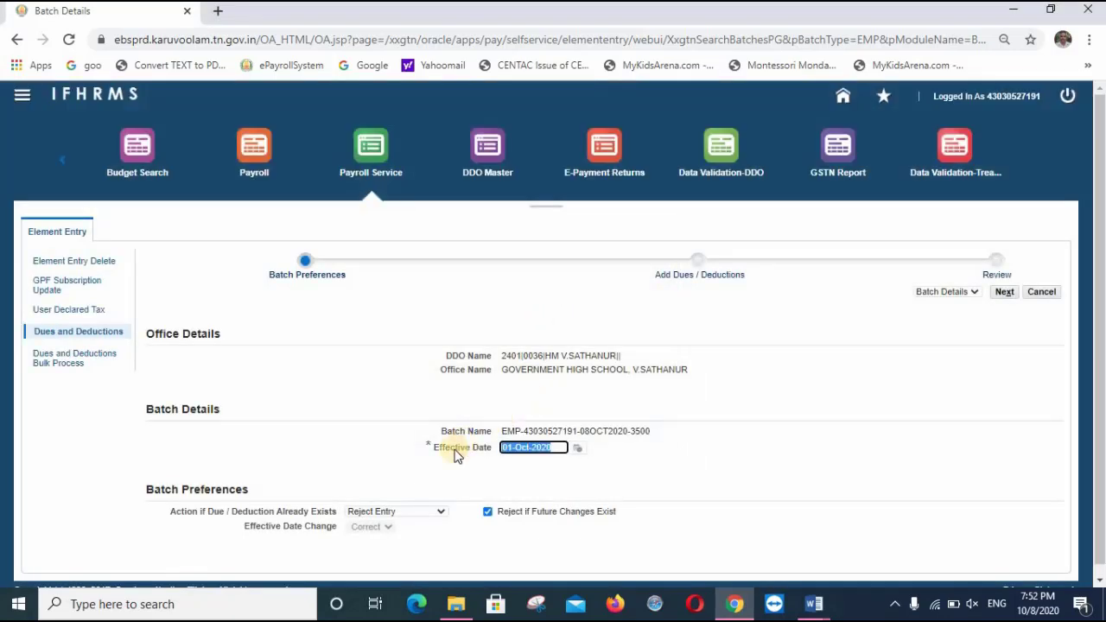
Choose Change Existing Entry with Update, untick Reject if Future Changes Exist, and continue
{"action": "left_click", "coordinate": [441, 511]}
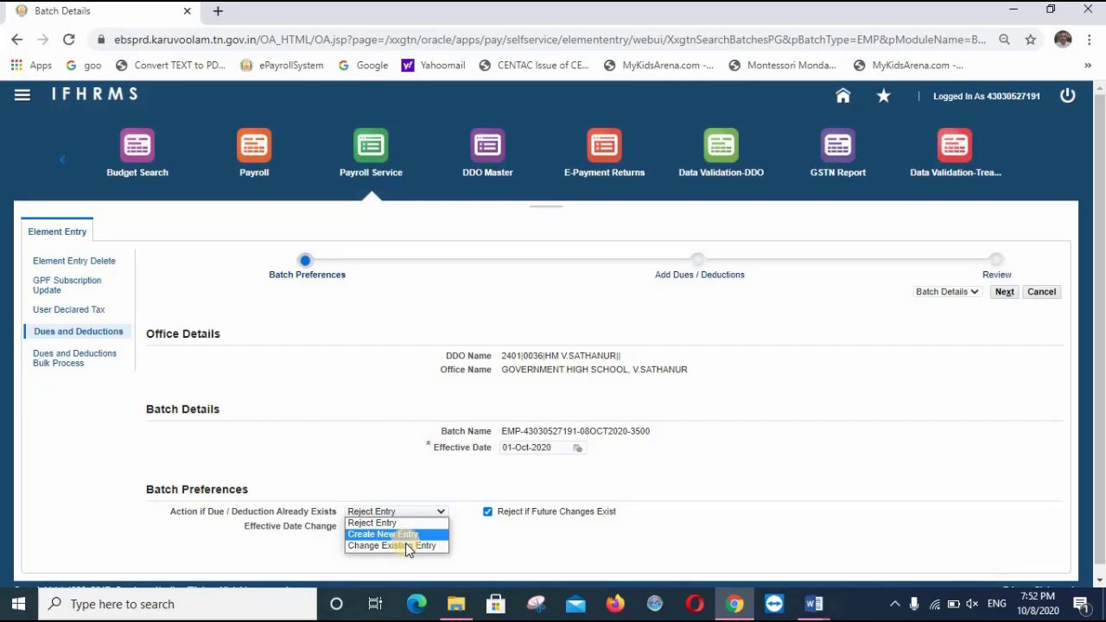
{"action": "left_click", "coordinate": [408, 545]}
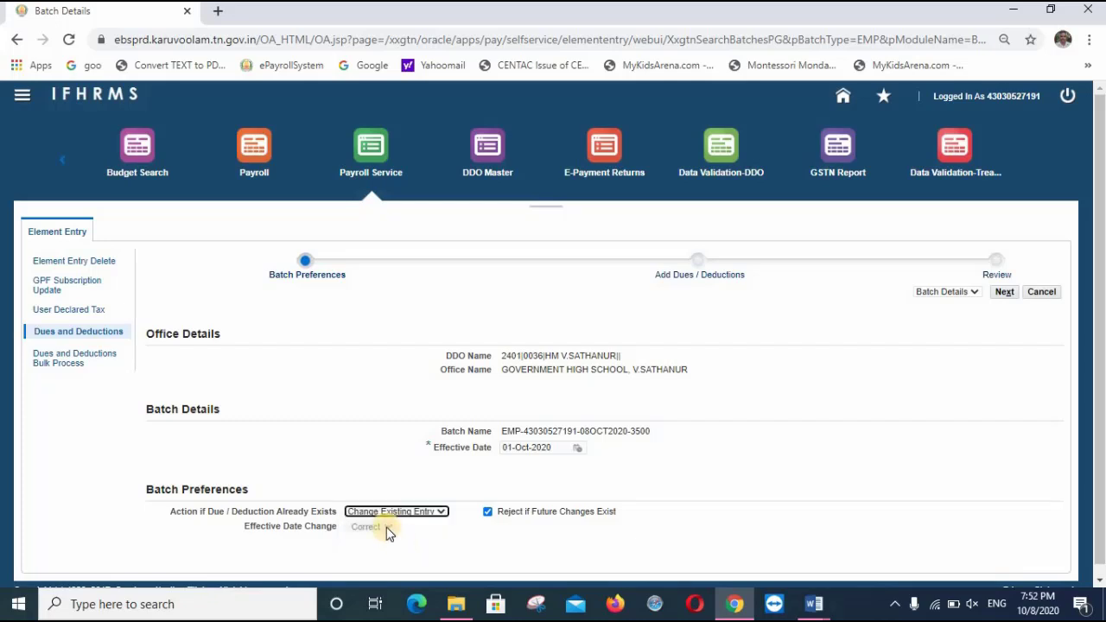
{"action": "left_click", "coordinate": [385, 527]}
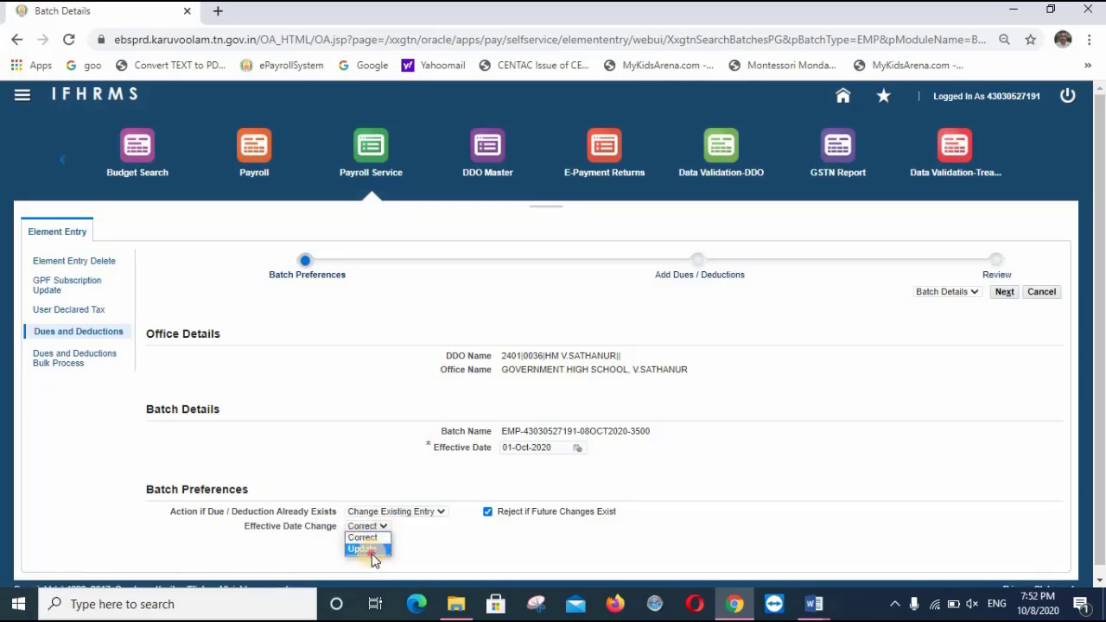
{"action": "left_click", "coordinate": [373, 551]}
{"action": "left_click", "coordinate": [487, 513]}
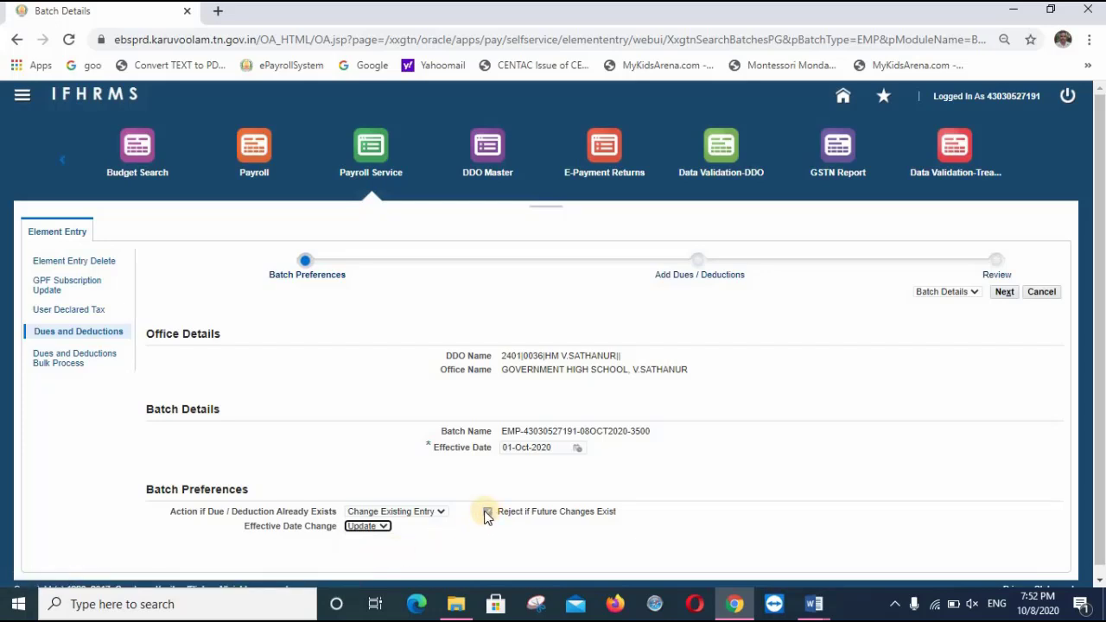
{"action": "left_click", "coordinate": [487, 512]}
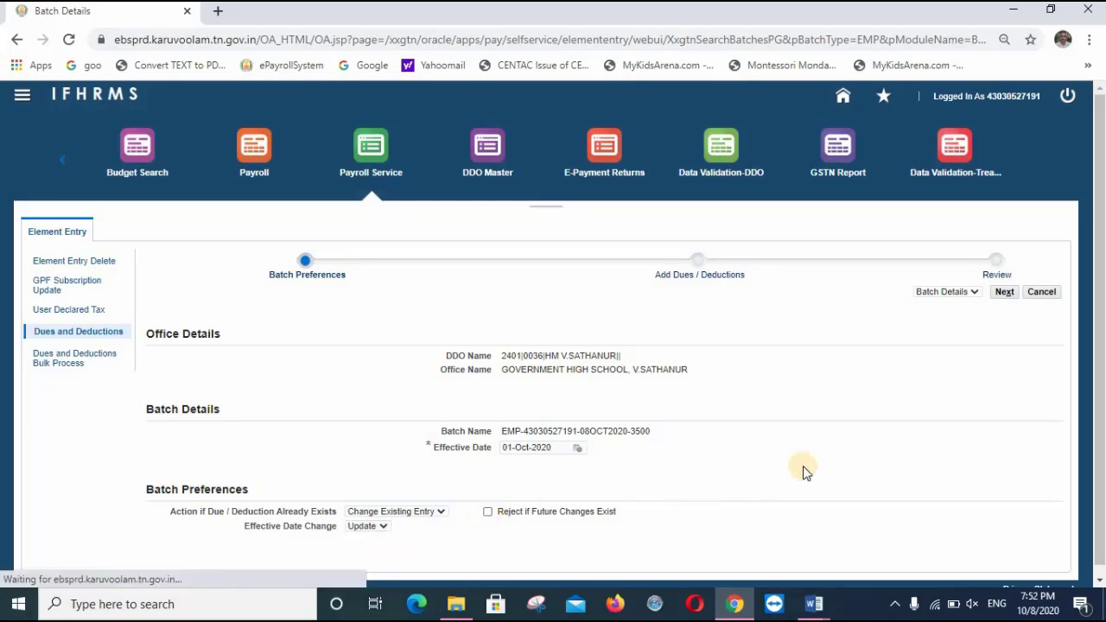
{"action": "left_click", "coordinate": [1004, 293]}
{"action": "left_click", "coordinate": [1004, 293]}
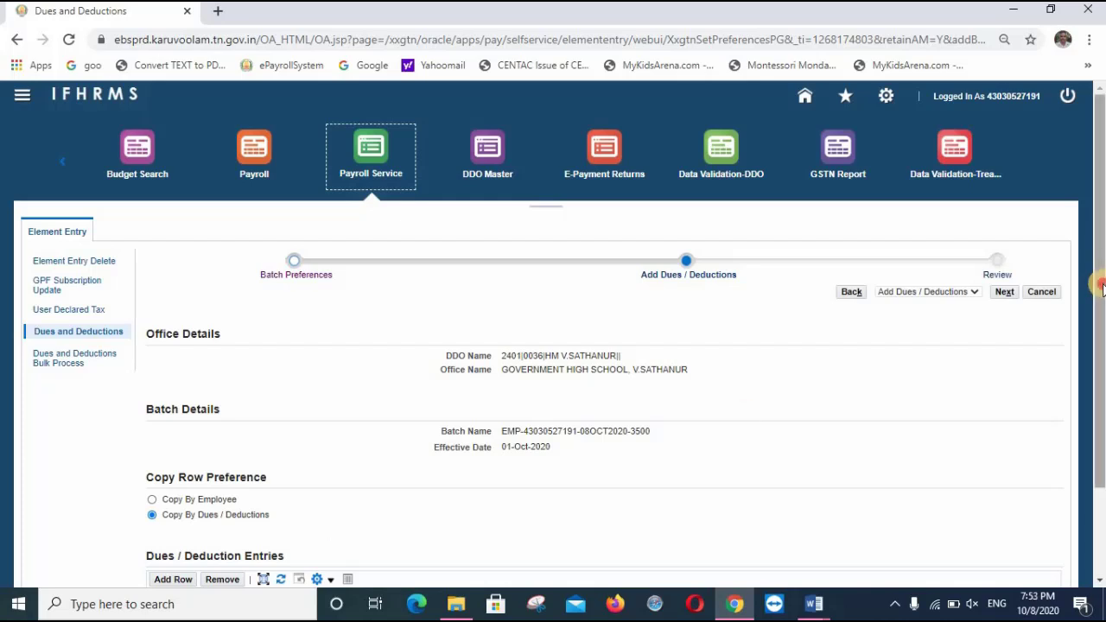
Add a row with the first employee's number and Society Deduction, then open its Input Values form
{"action": "scroll", "coordinate": [1095, 272], "scroll_direction": "down", "scroll_amount": 2}
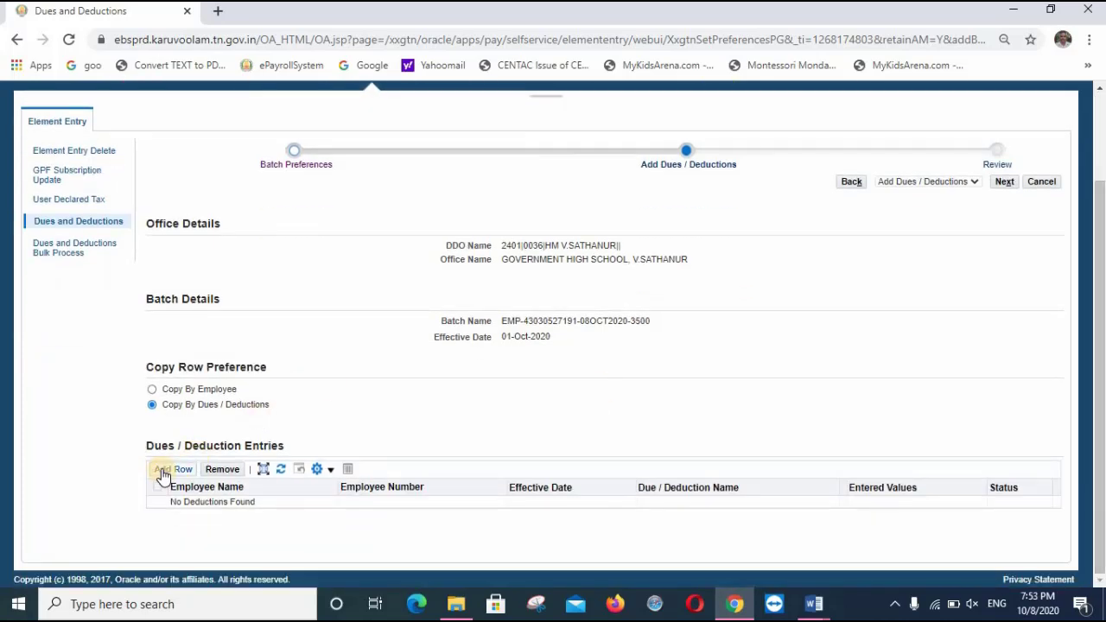
{"action": "left_click", "coordinate": [165, 474]}
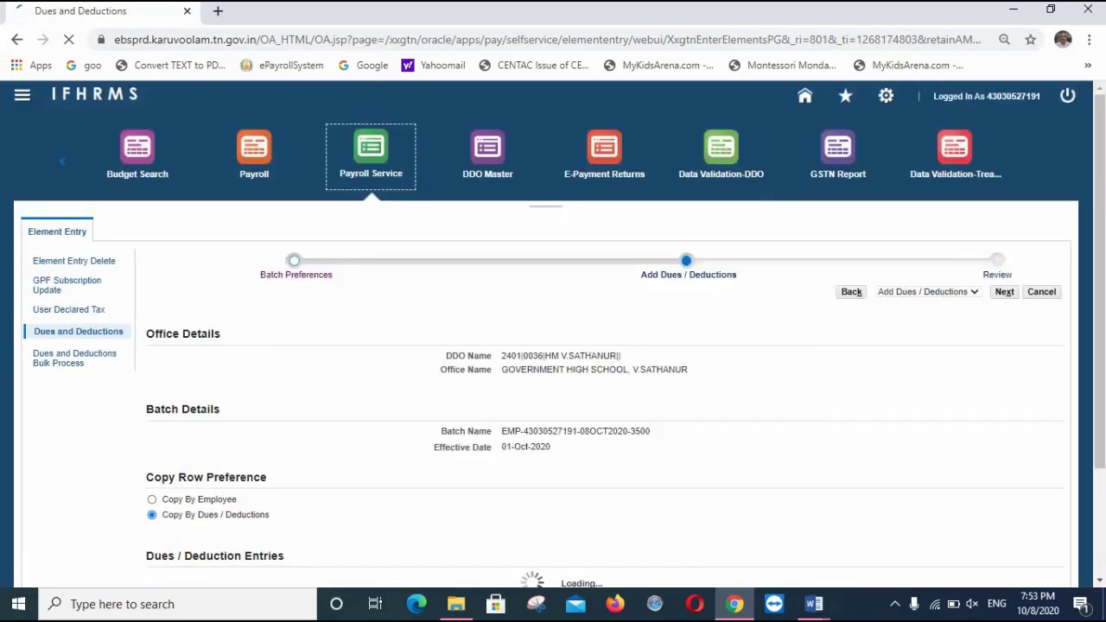
{"action": "left_click_drag", "start_coordinate": [1095, 383], "coordinate": [1095, 475]}
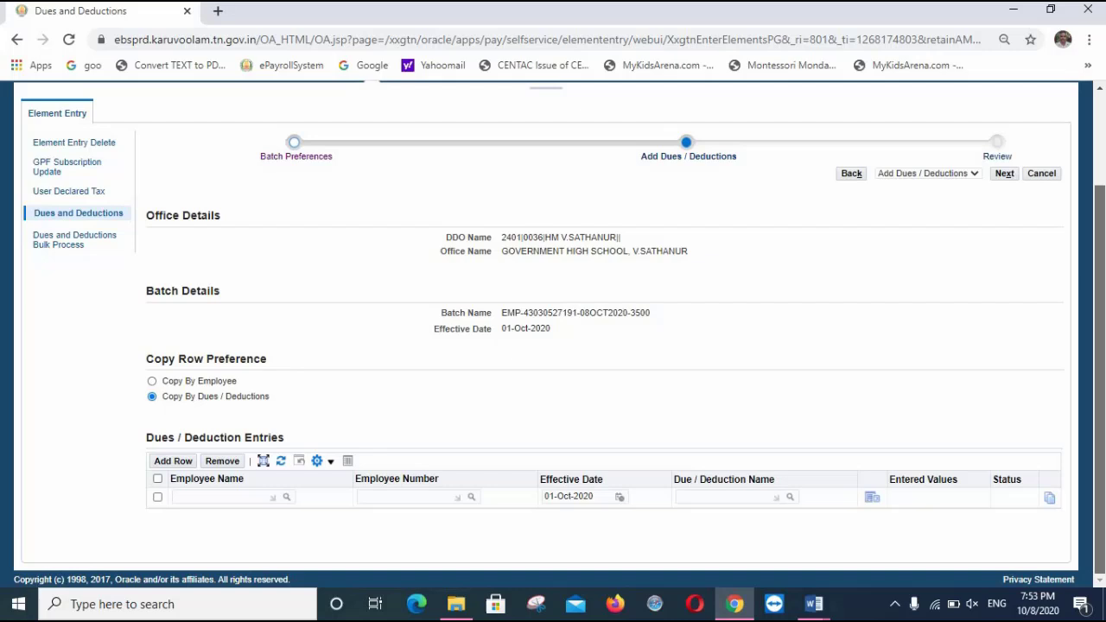
{"action": "left_click", "coordinate": [402, 497]}
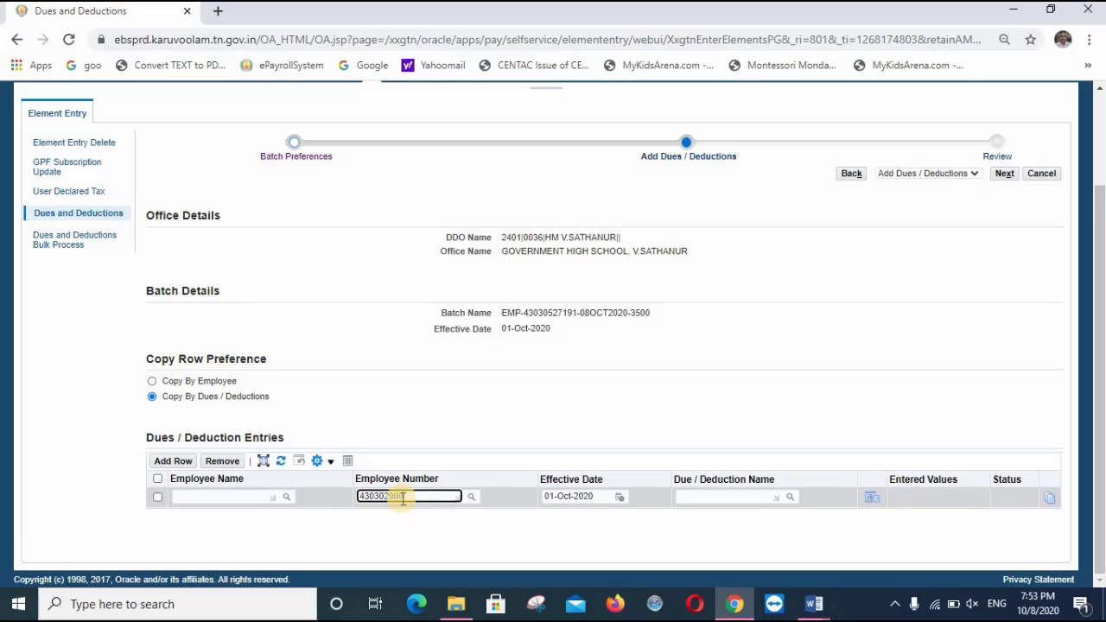
{"action": "left_click", "coordinate": [711, 496]}
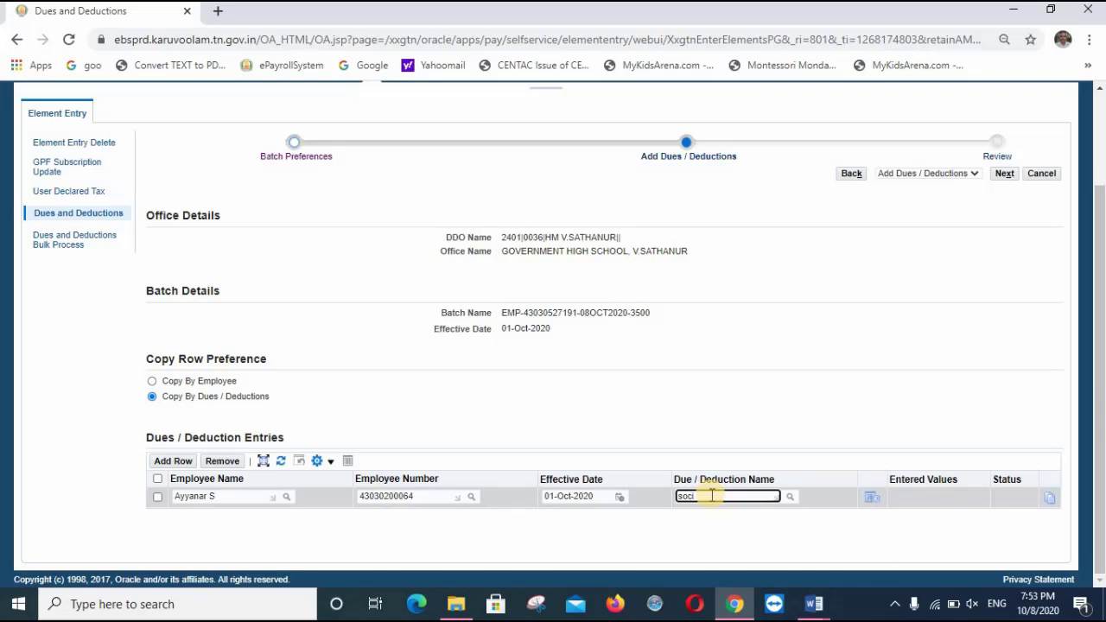
{"action": "key", "text": "Tab"}
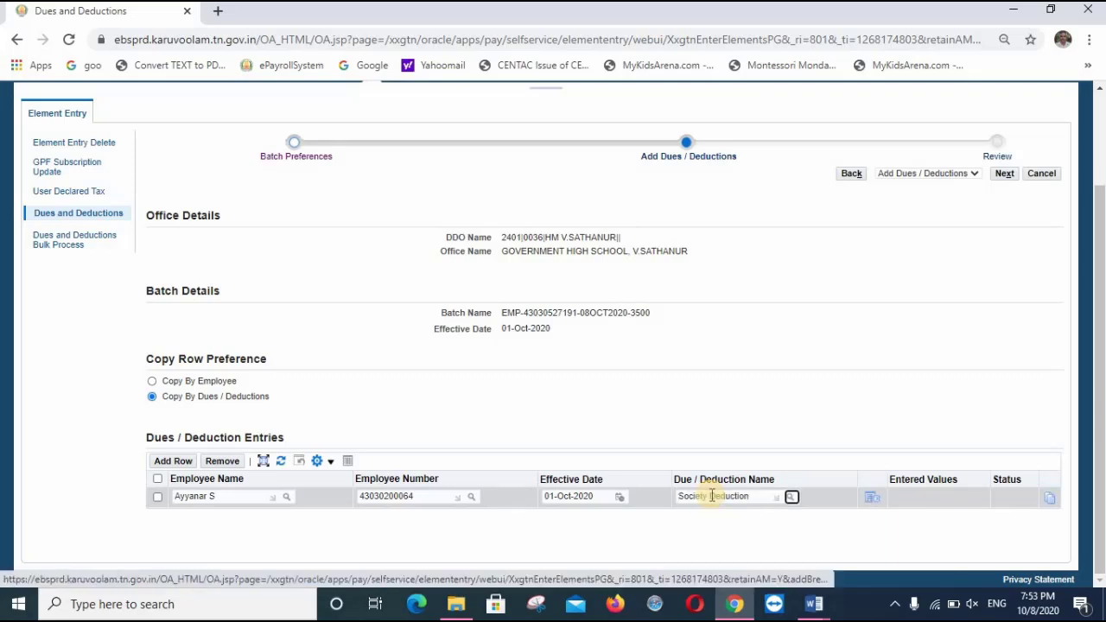
{"action": "left_click", "coordinate": [870, 499]}
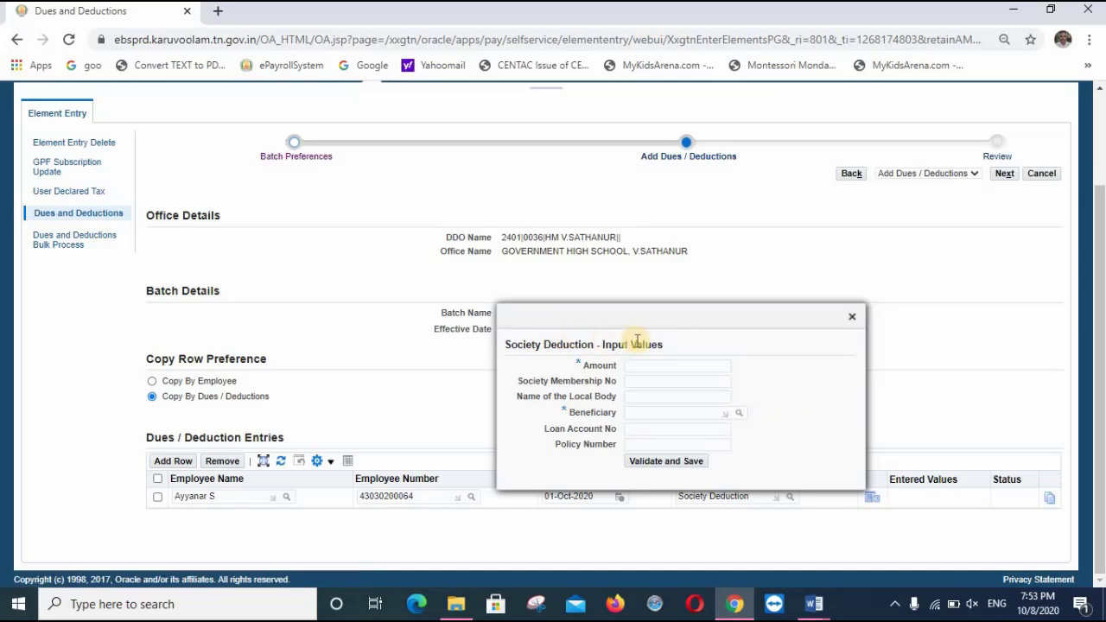
Enter amount 10377 and the society membership number
{"action": "left_click", "coordinate": [667, 369]}
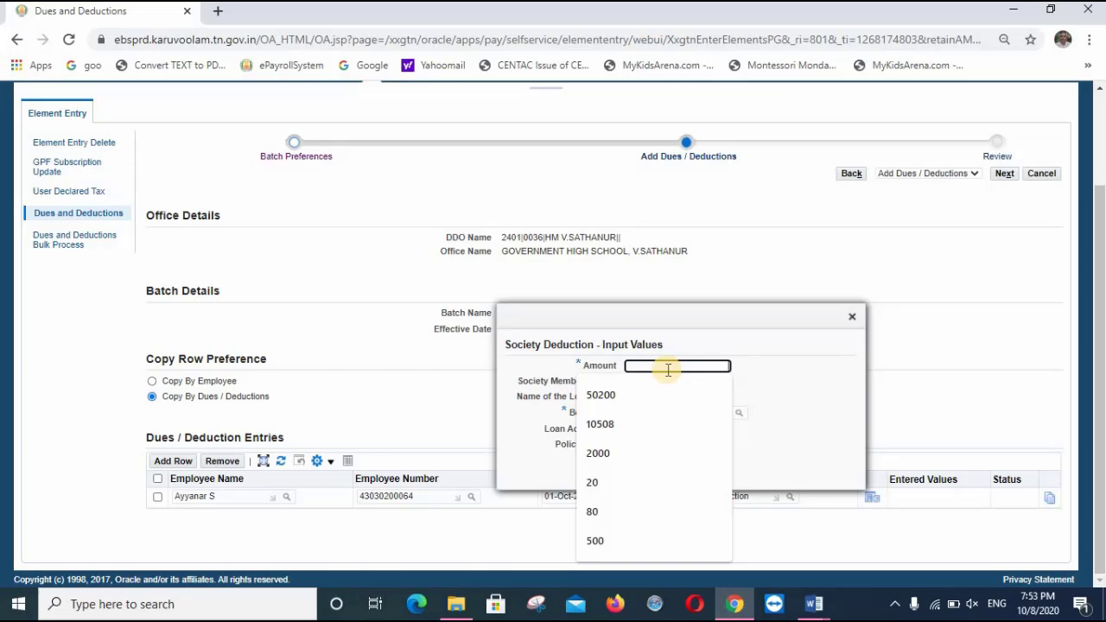
{"action": "type", "text": "10377"}
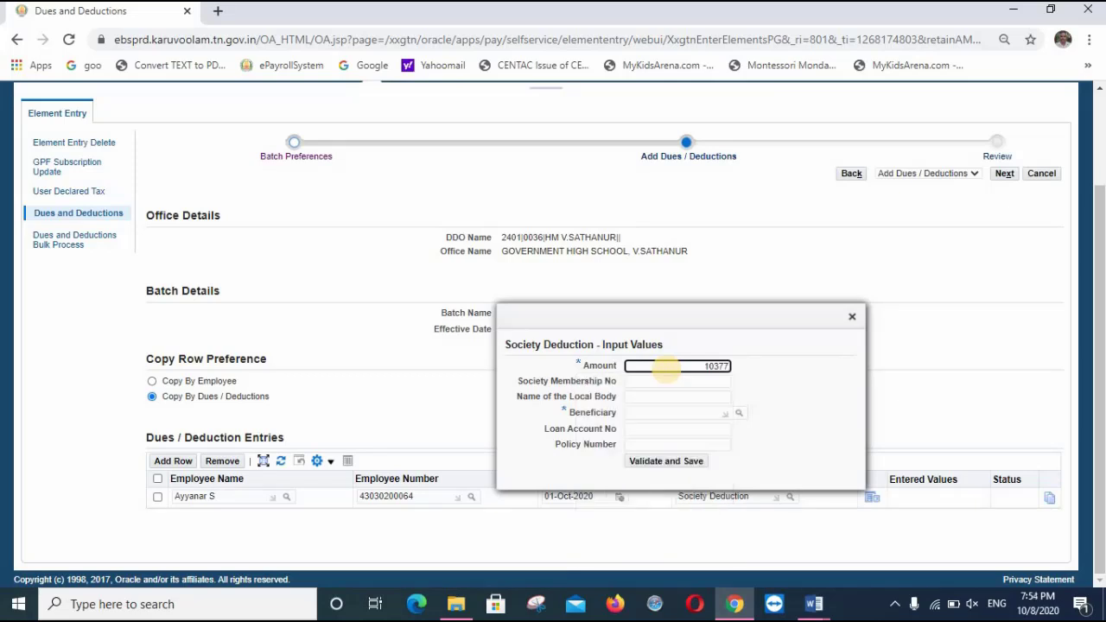
{"action": "key", "text": "Tab"}
{"action": "type", "text": "1782"}
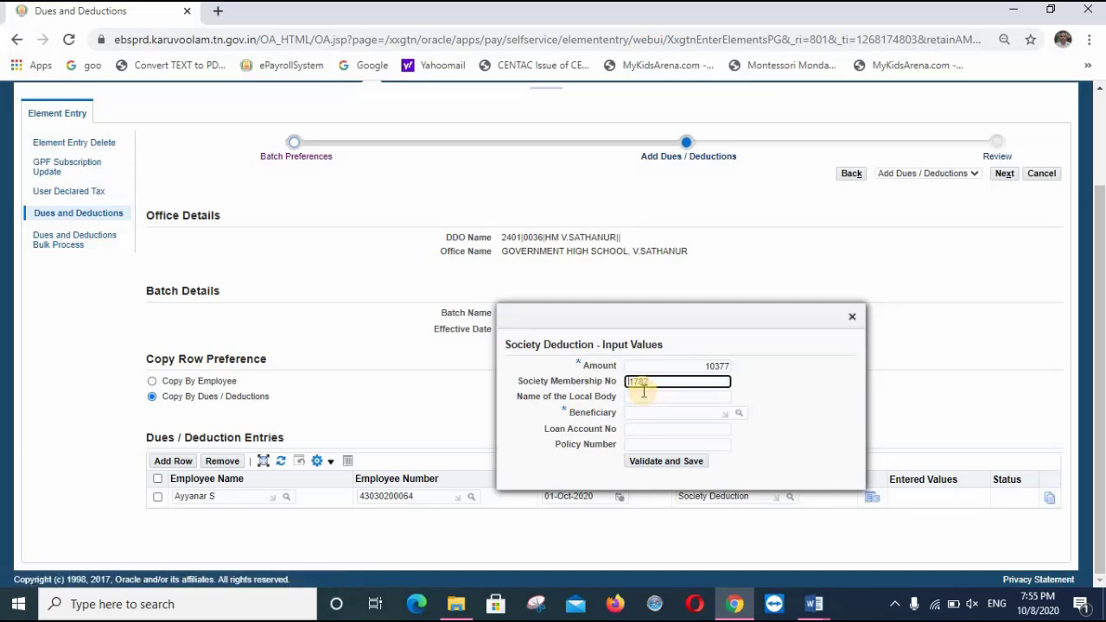
Set the Villupuram thrift society as beneficiary, enter the loan account number, and save
{"action": "left_click", "coordinate": [644, 412]}
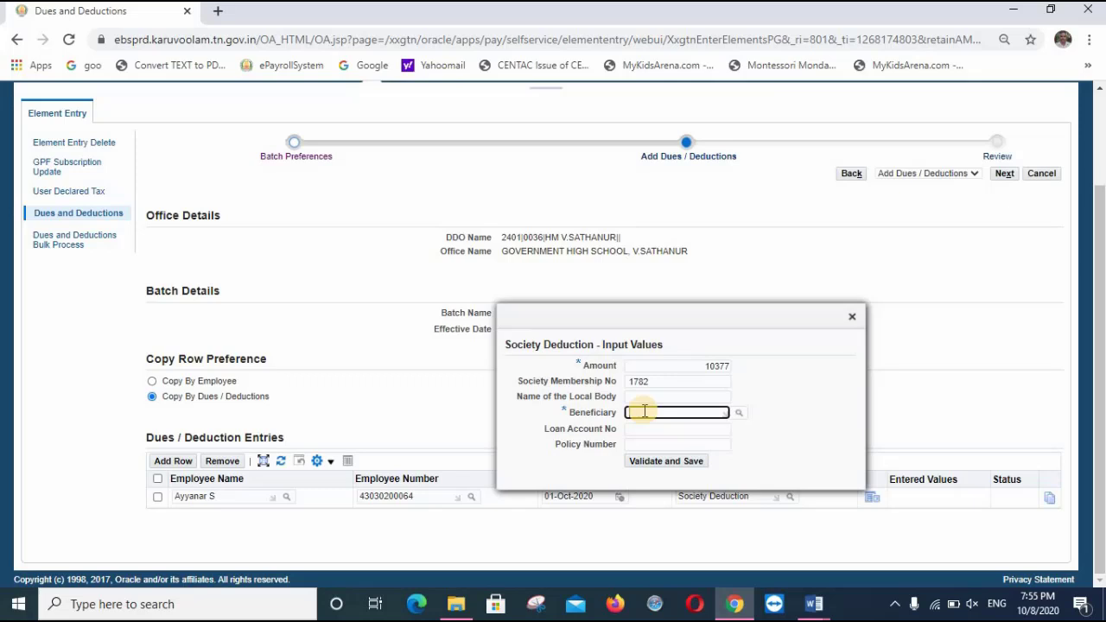
{"action": "key", "text": "ctrl+v"}
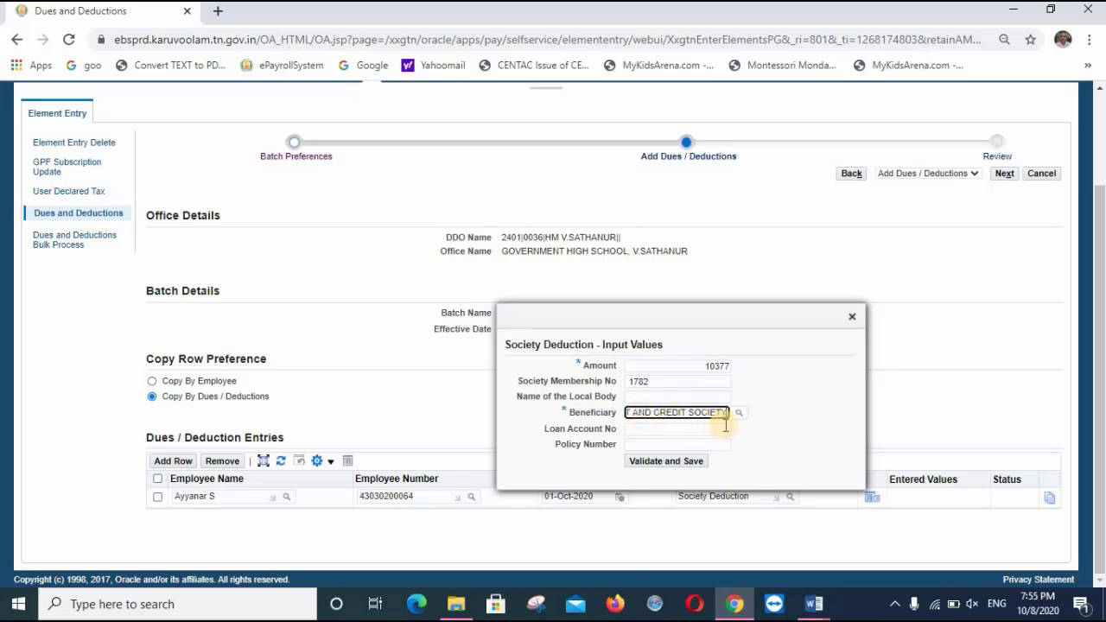
{"action": "left_click", "coordinate": [747, 415]}
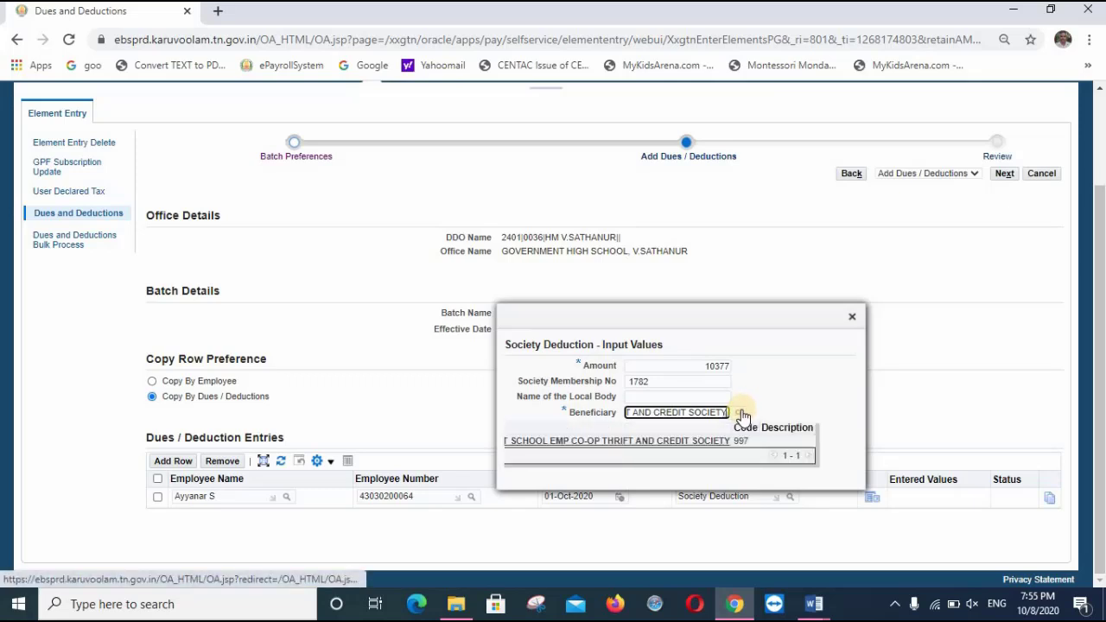
{"action": "left_click", "coordinate": [646, 442]}
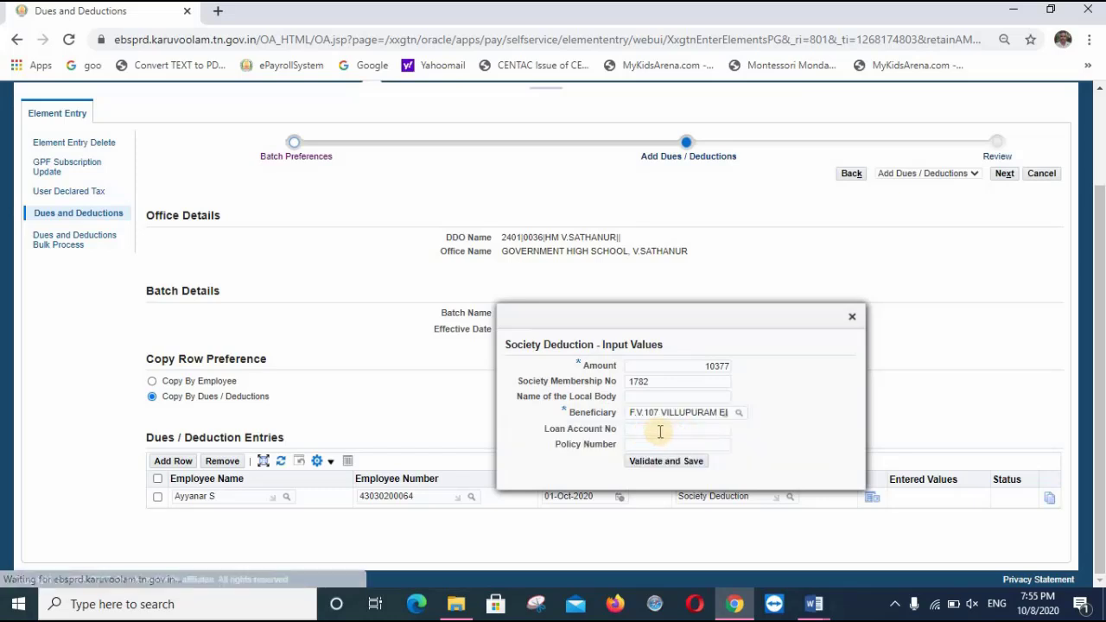
{"action": "left_click", "coordinate": [659, 429]}
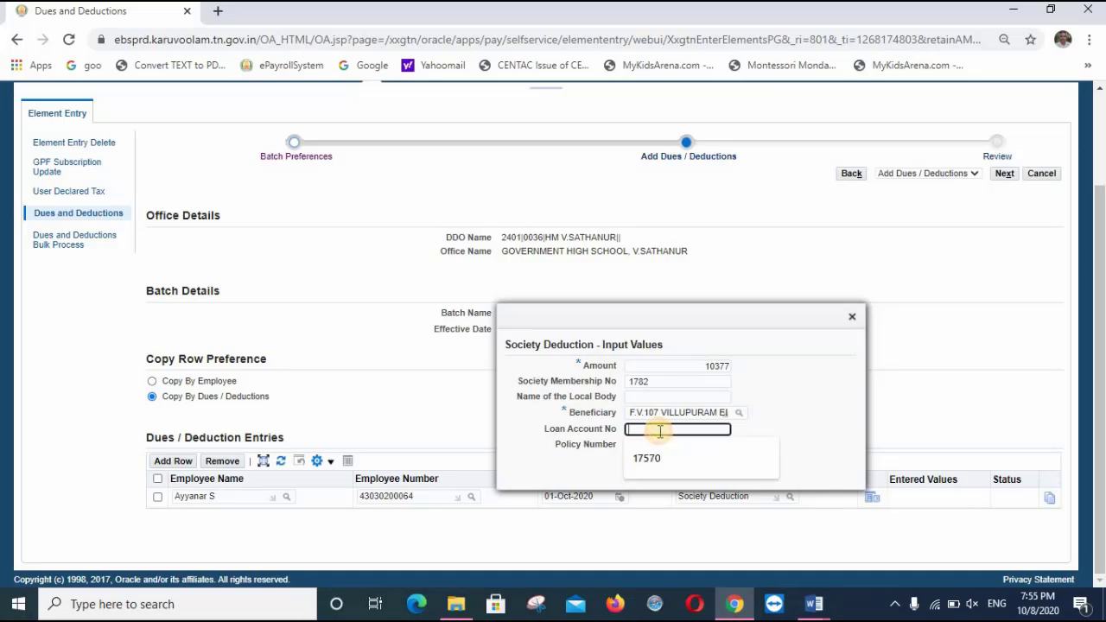
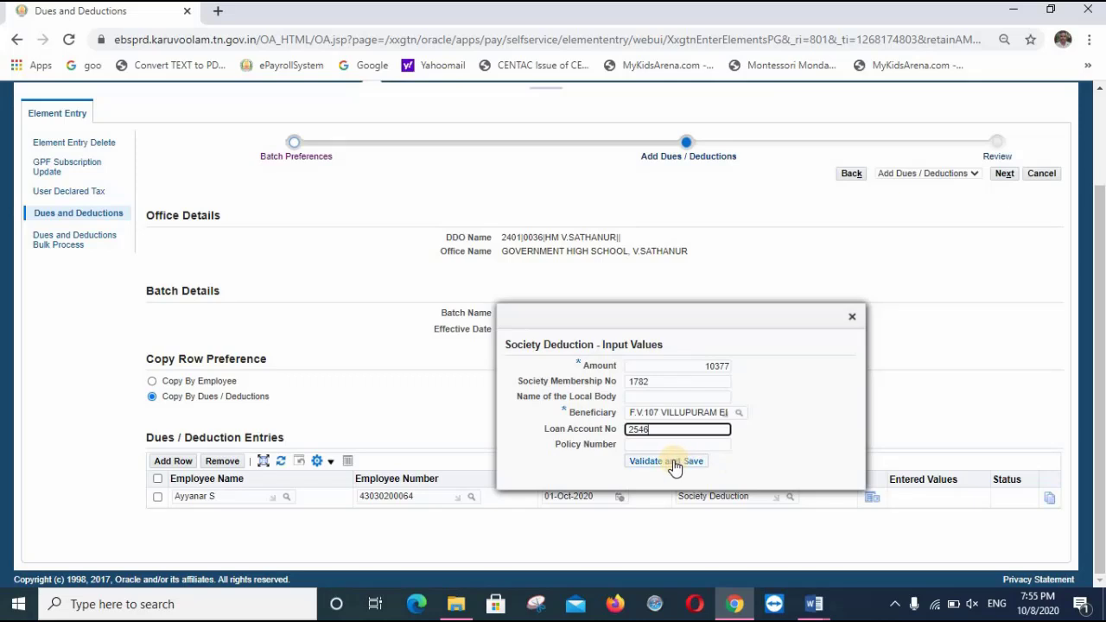
{"action": "left_click", "coordinate": [672, 460]}
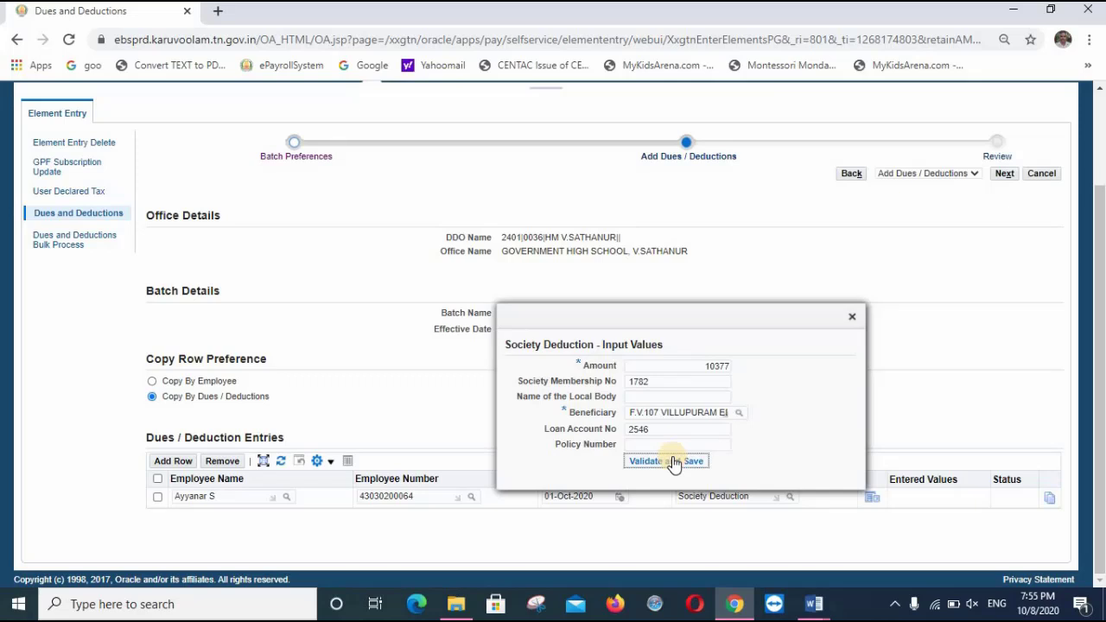
{"action": "left_click", "coordinate": [672, 461]}
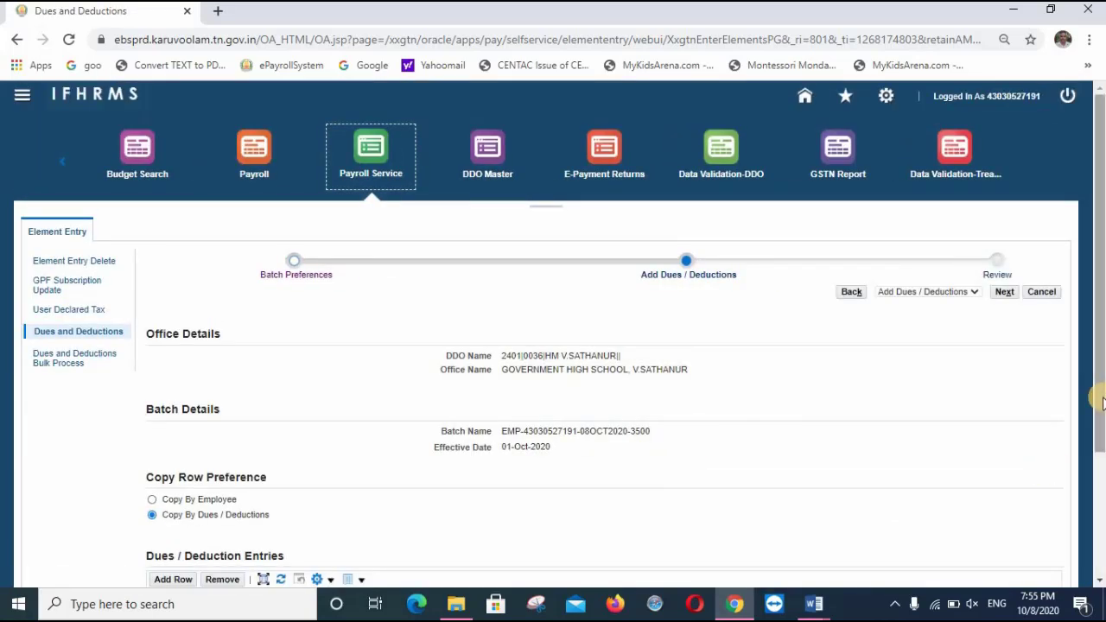
Check the status of the three Society Deduction rows and advance the batch to Review
{"action": "left_click_drag", "start_coordinate": [1100, 401], "coordinate": [1090, 524]}
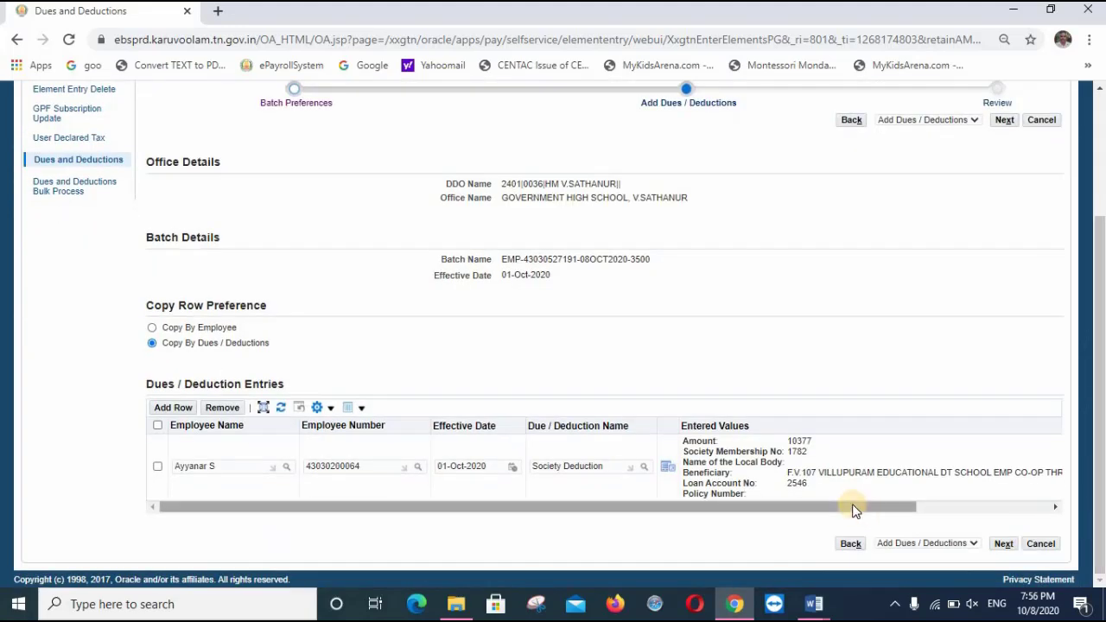
{"action": "left_click_drag", "start_coordinate": [869, 506], "coordinate": [1076, 514]}
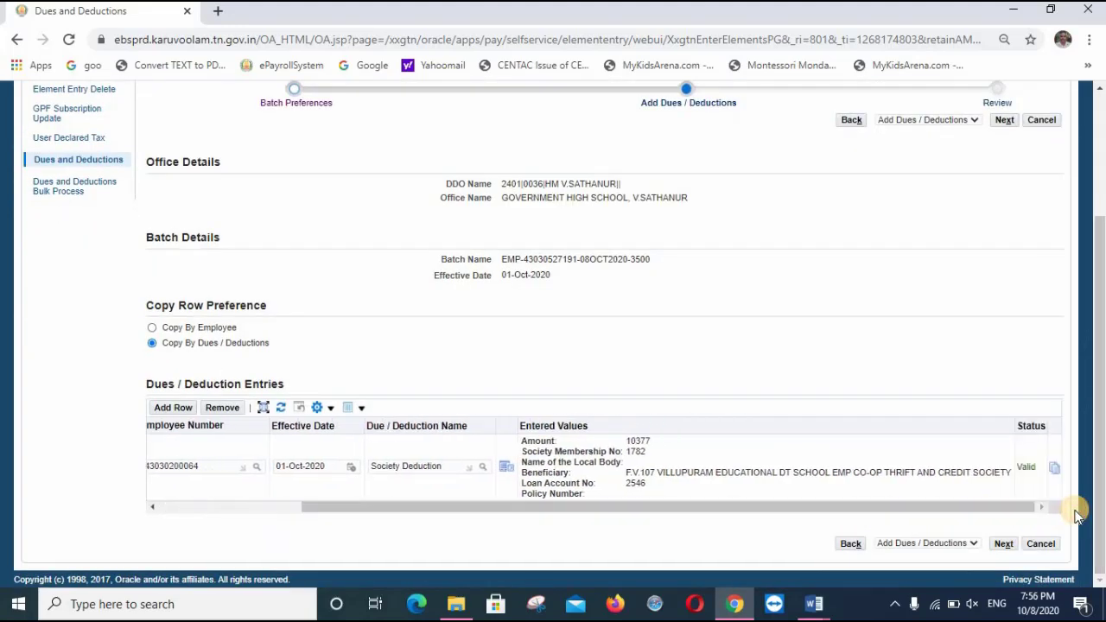
{"action": "left_click", "coordinate": [1056, 467]}
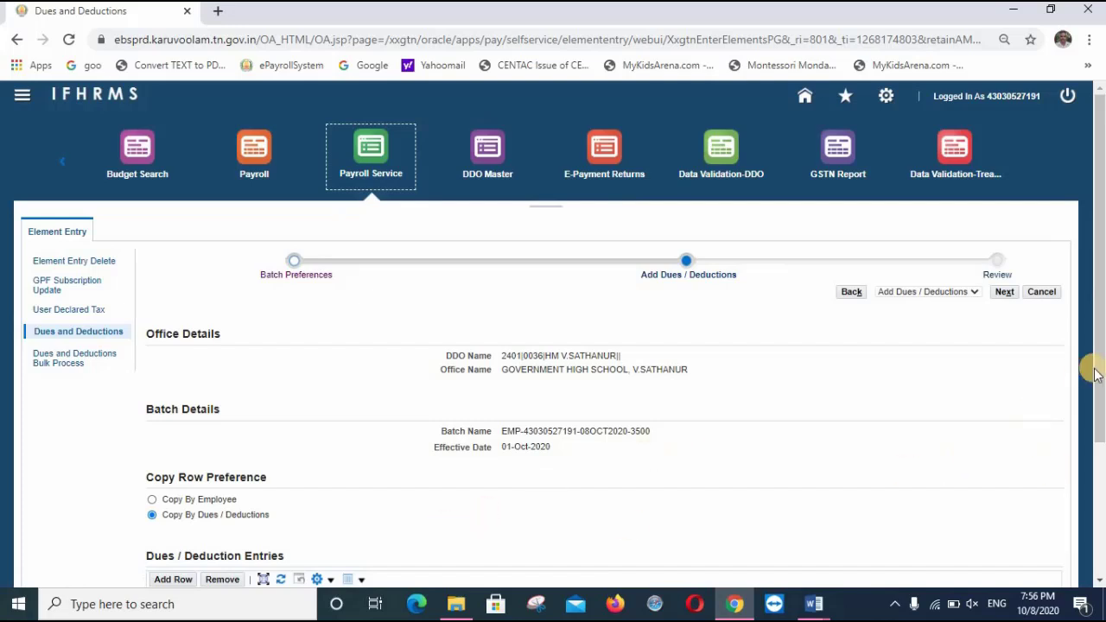
{"action": "left_click_drag", "start_coordinate": [1095, 367], "coordinate": [1101, 497]}
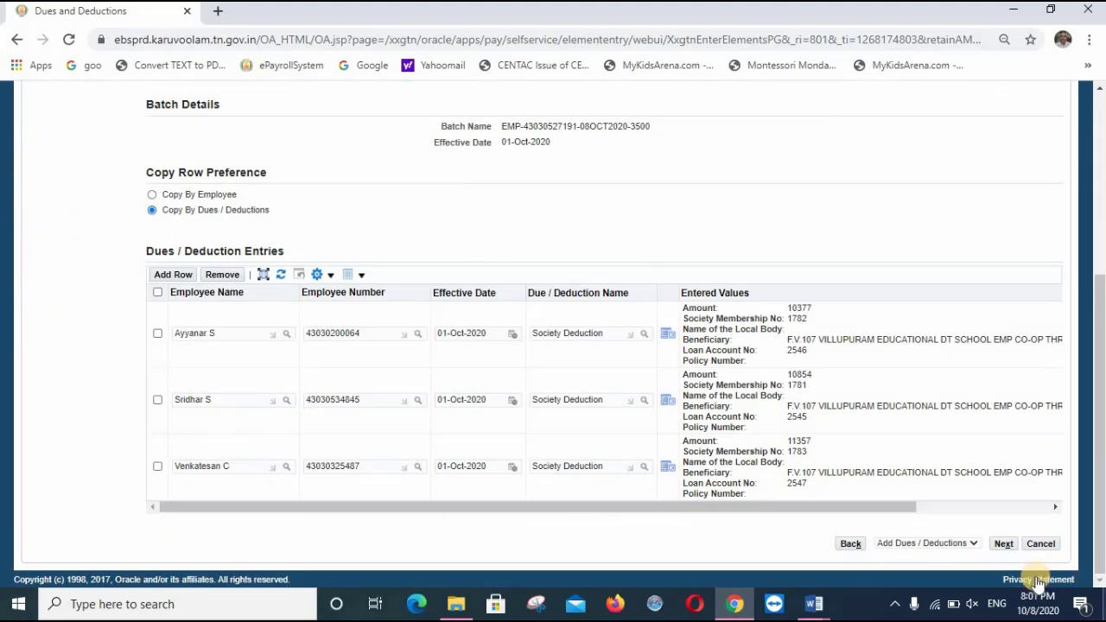
{"action": "left_click", "coordinate": [1003, 544]}
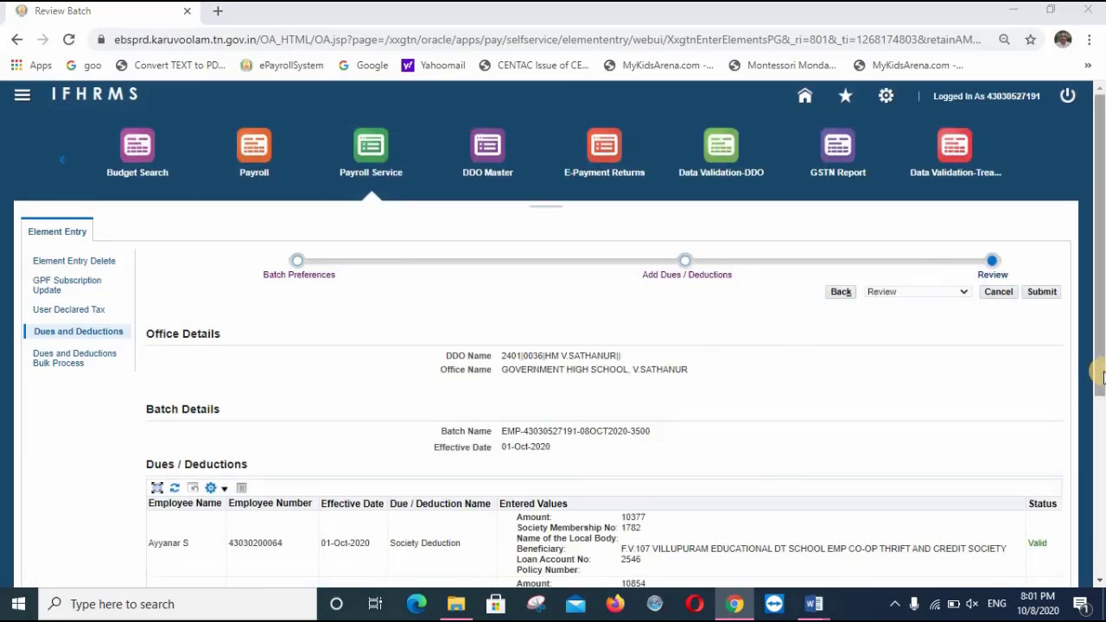
Select approver group 'Common Approval Group - BILLS - 10466' and submit the batch
{"action": "scroll", "coordinate": [1095, 411], "scroll_direction": "down", "scroll_amount": 1}
{"action": "scroll", "coordinate": [1098, 492], "scroll_direction": "down", "scroll_amount": 3}
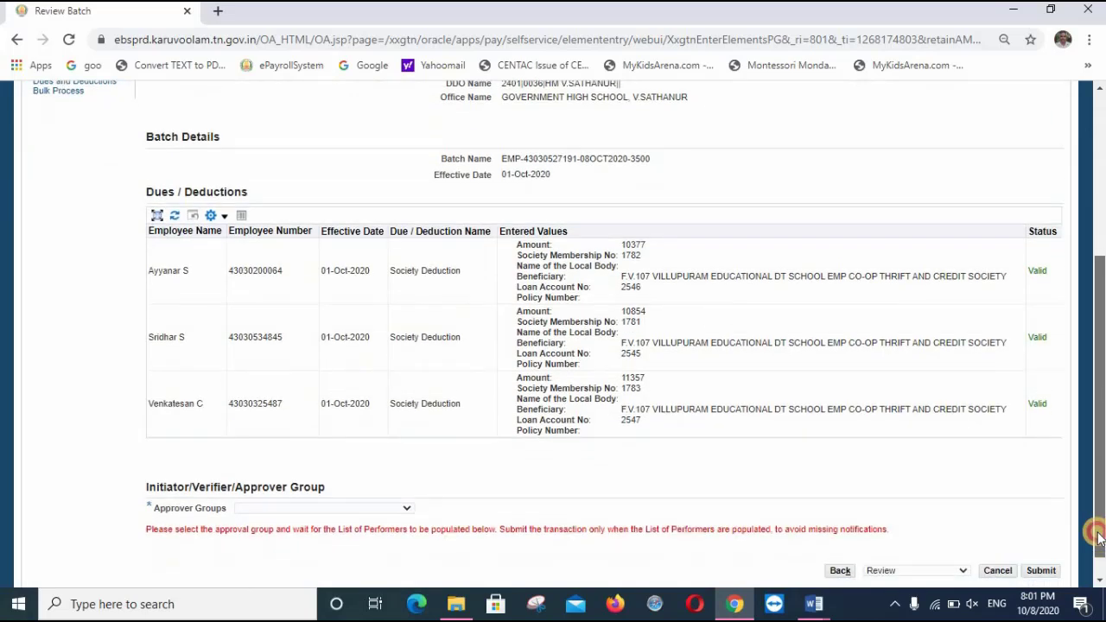
{"action": "left_click", "coordinate": [407, 509]}
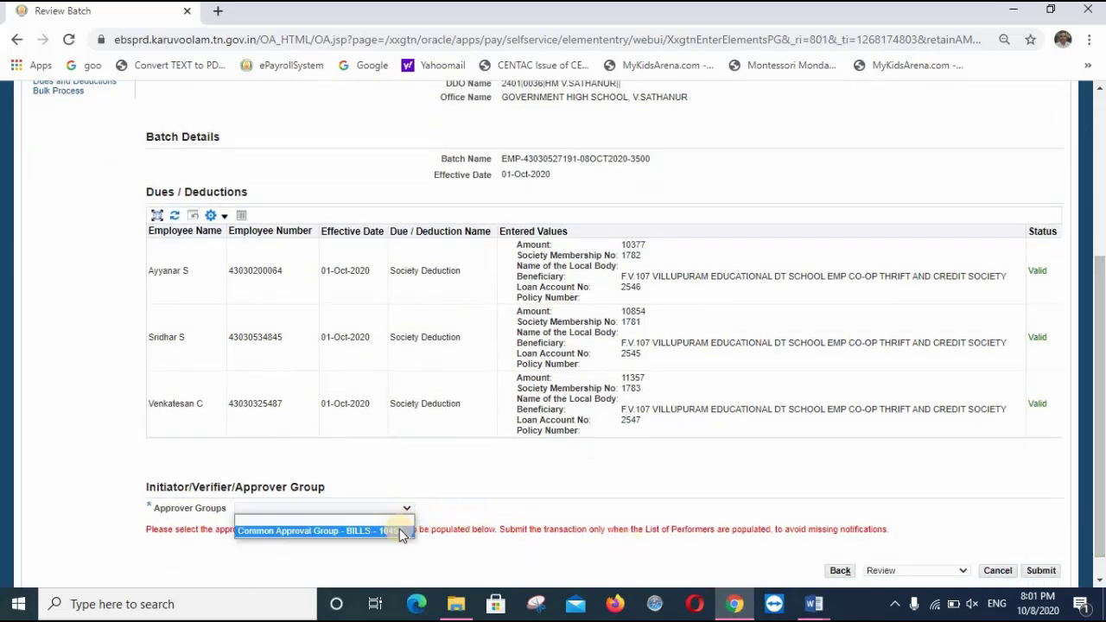
{"action": "left_click", "coordinate": [399, 530]}
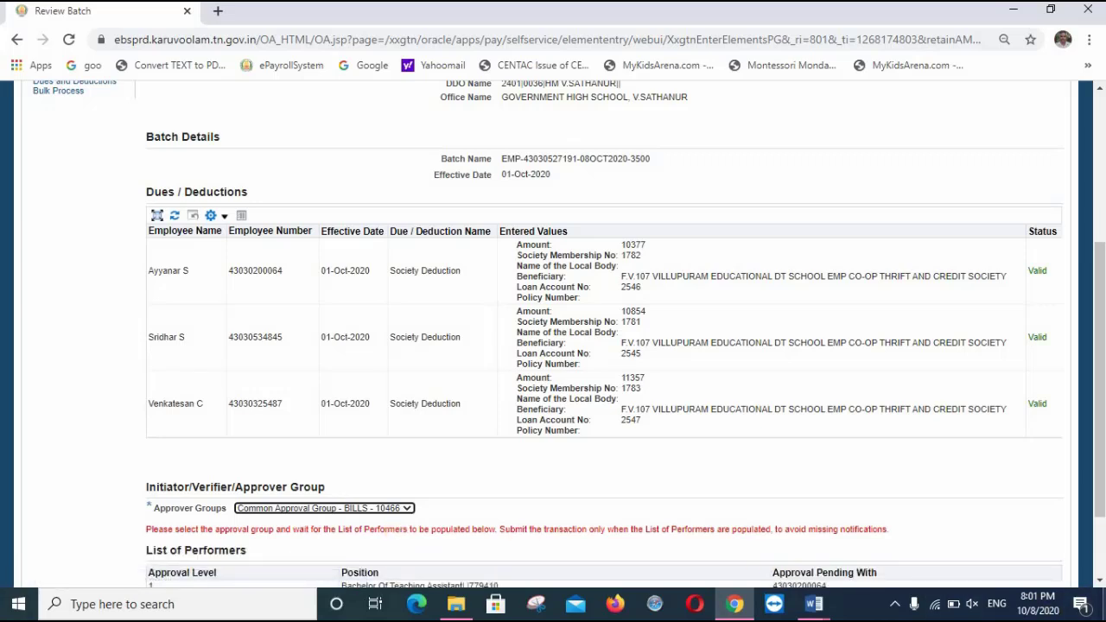
{"action": "scroll", "coordinate": [840, 544], "scroll_direction": "down", "scroll_amount": 2}
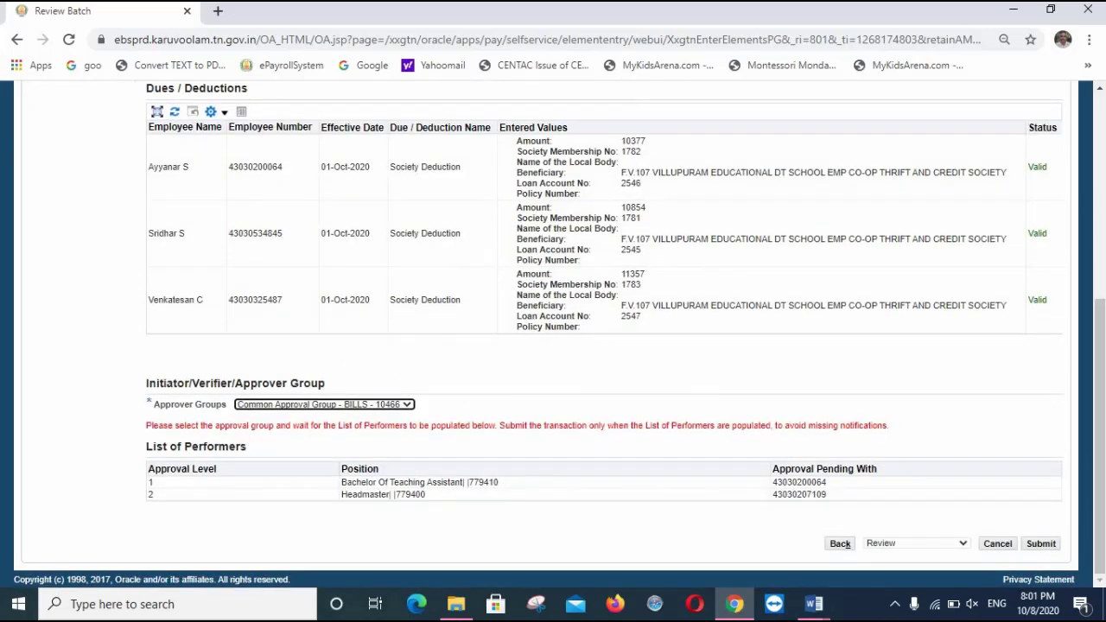
{"action": "left_click", "coordinate": [1040, 546]}
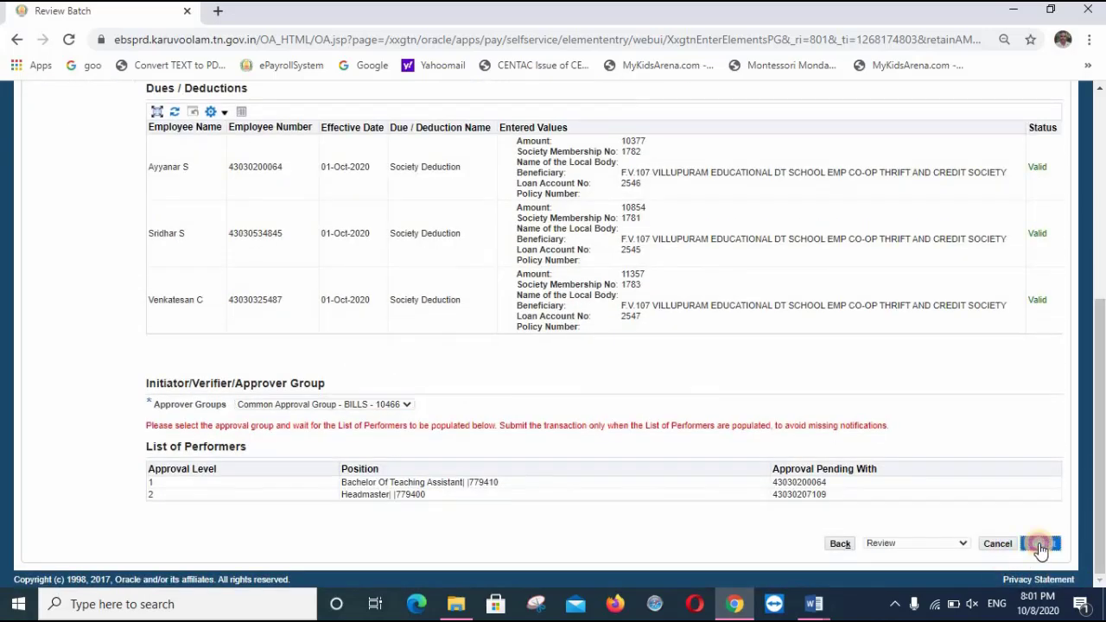